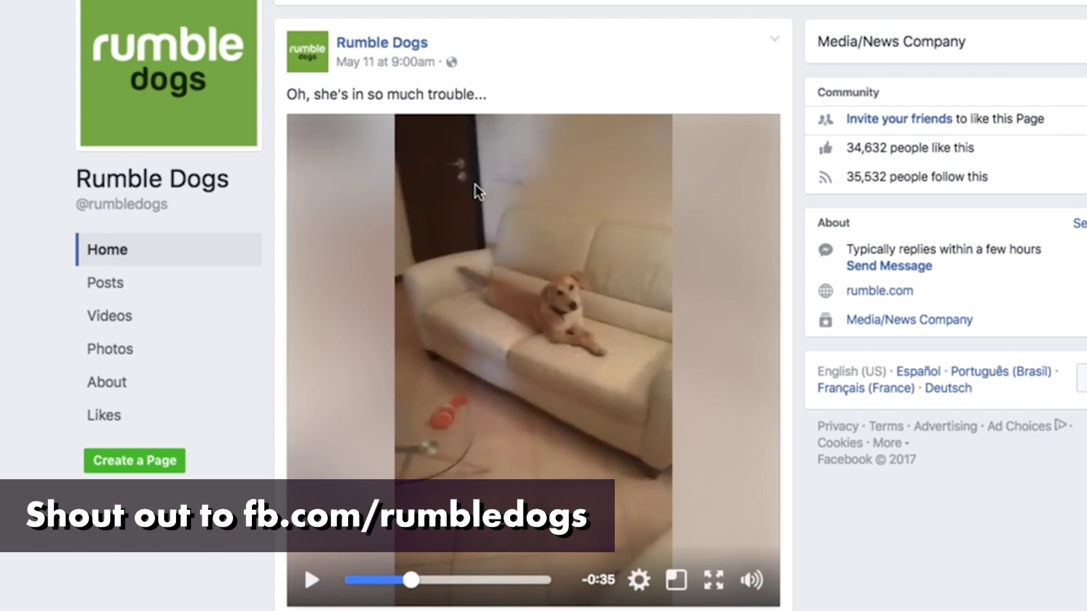
Step: Play the Rumble Dogs dog video on Facebook, then close its enlarged vertical view
click(312, 580)
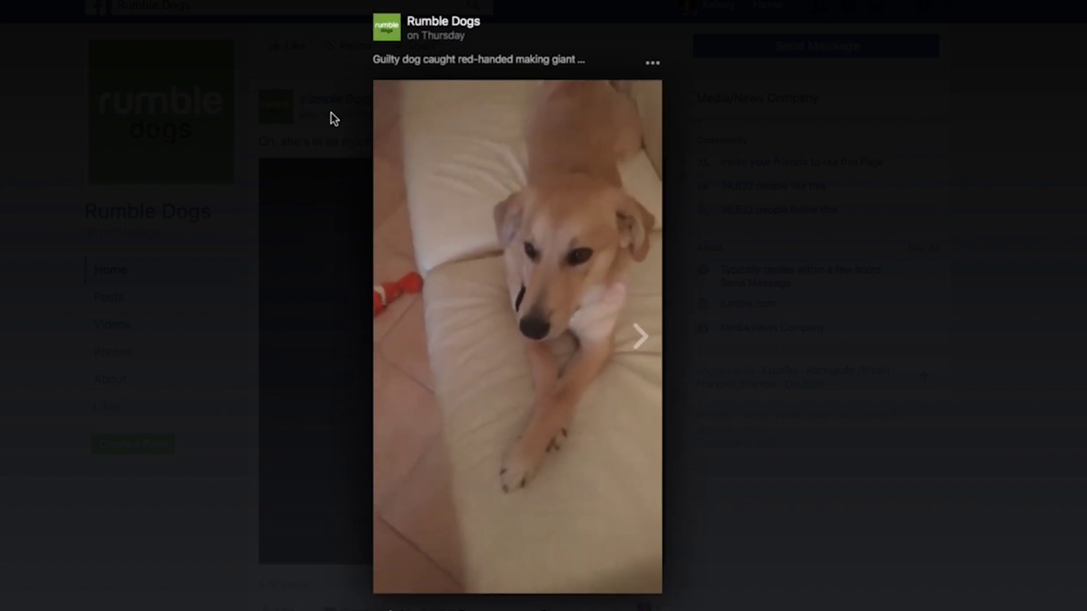
click(309, 195)
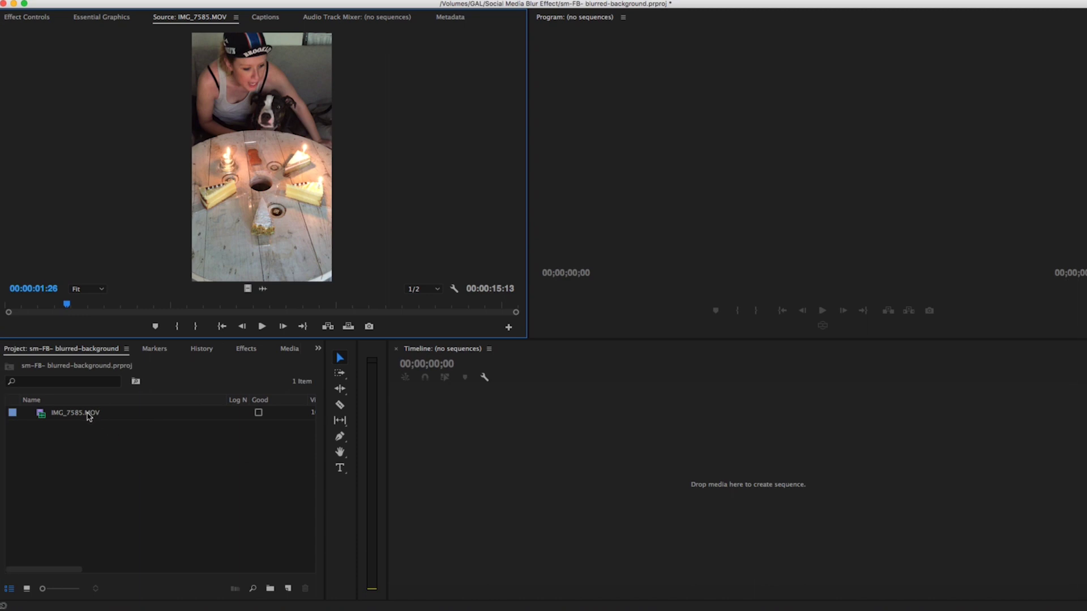
Step: Preview IMG_7585.MOV in the Source monitor, stopping playback at 00:00:08:04
mouse_move(89, 417)
click(262, 327)
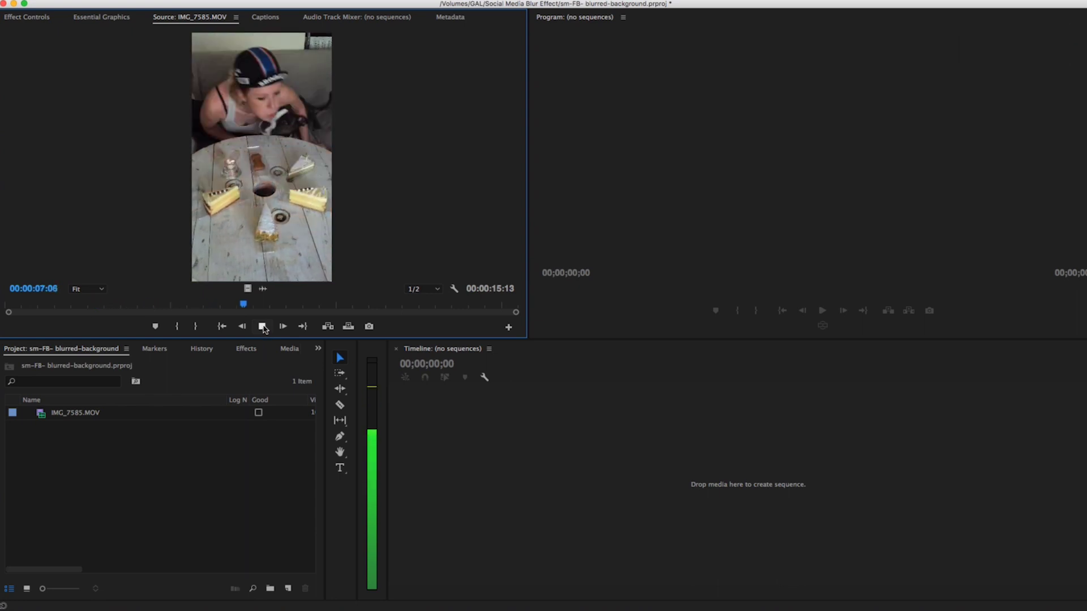
click(262, 328)
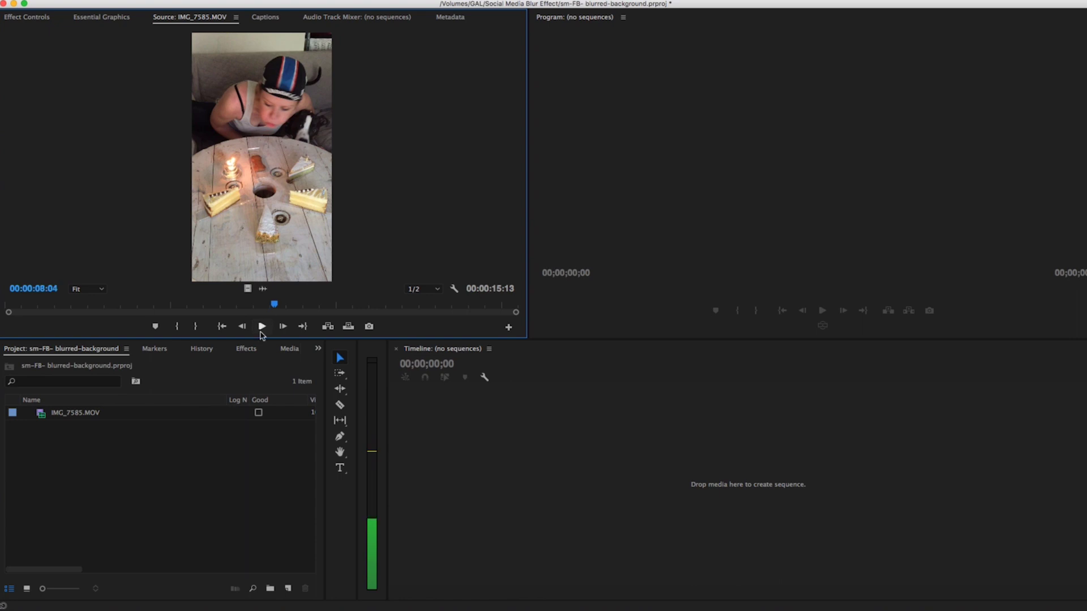
click(289, 590)
Step: Make a new sequence, Sequence 02, from the custom Facebook 1080x1080 preset at 29.97 fps
click(303, 498)
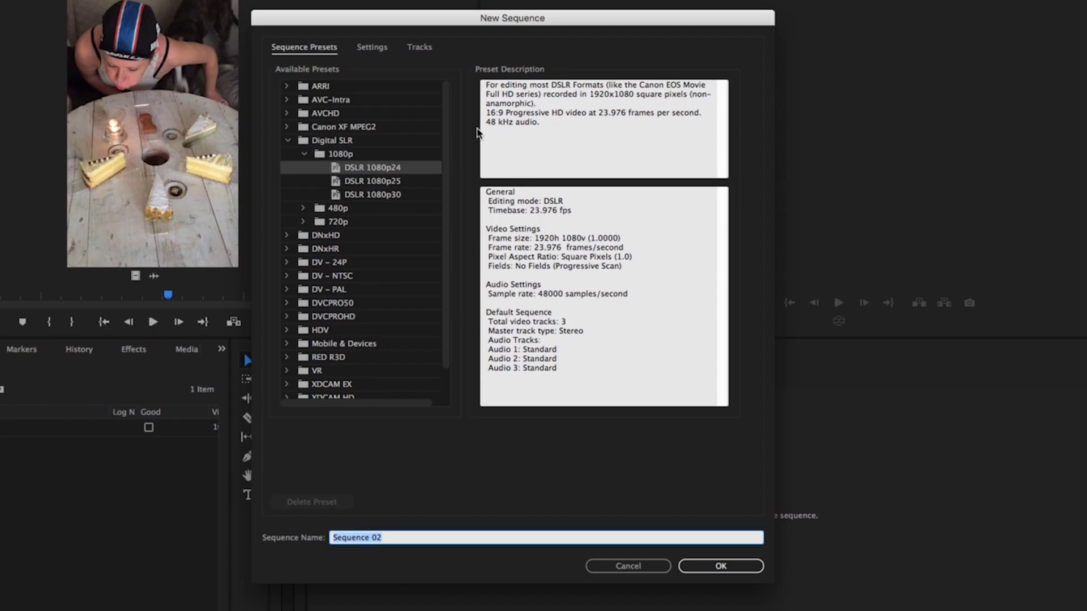
drag(444, 146, 444, 226)
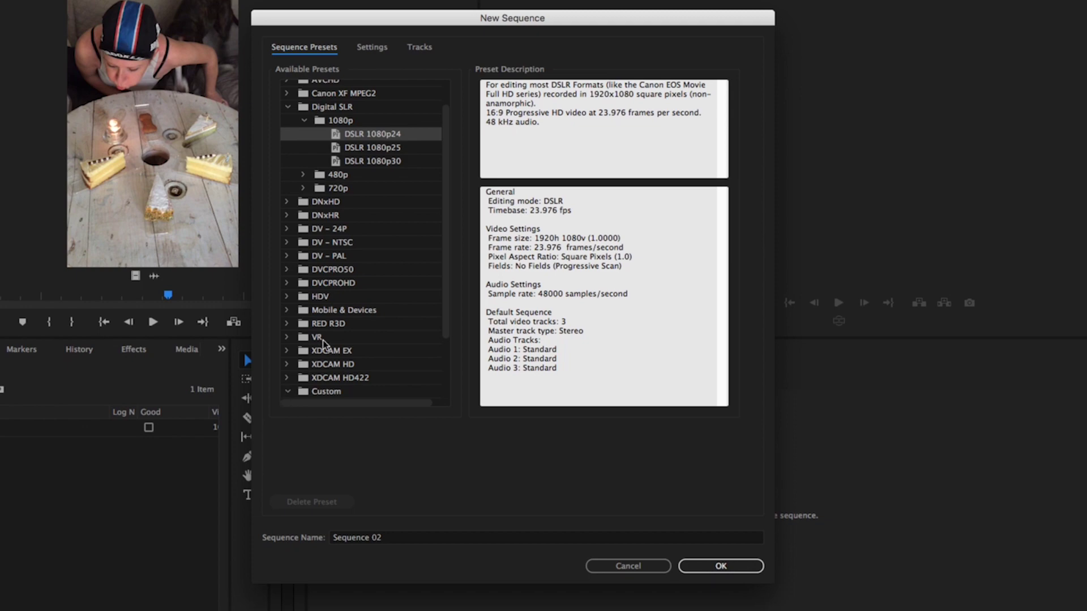
click(288, 391)
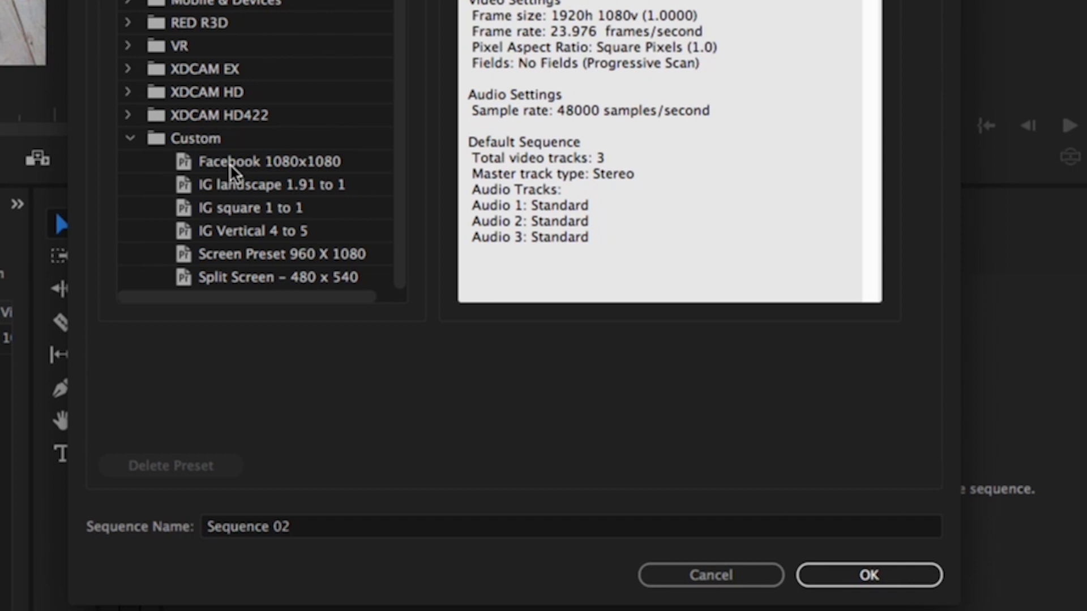
click(233, 168)
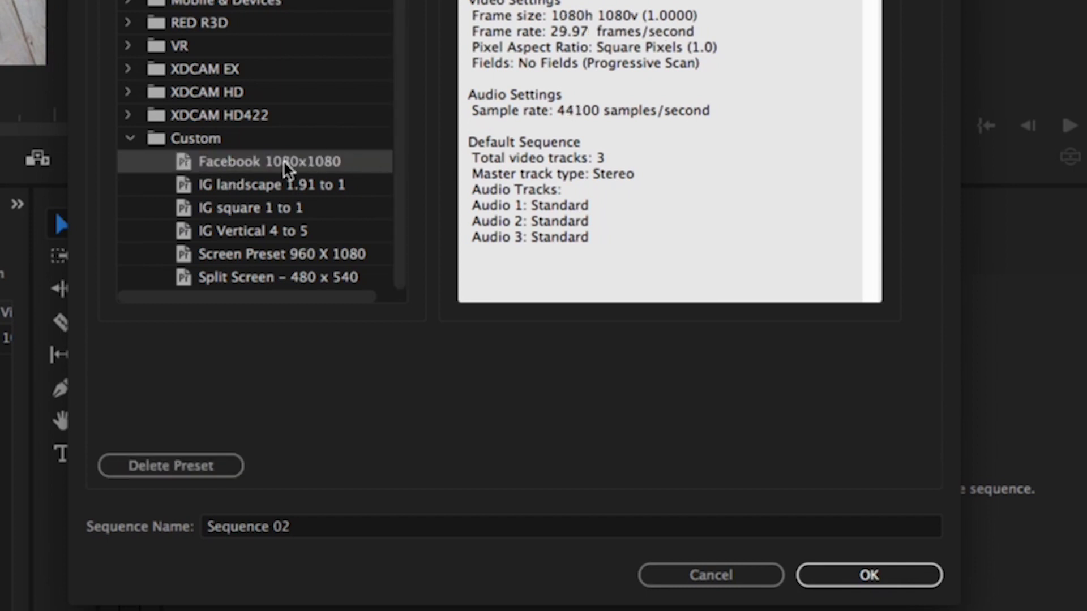
click(865, 574)
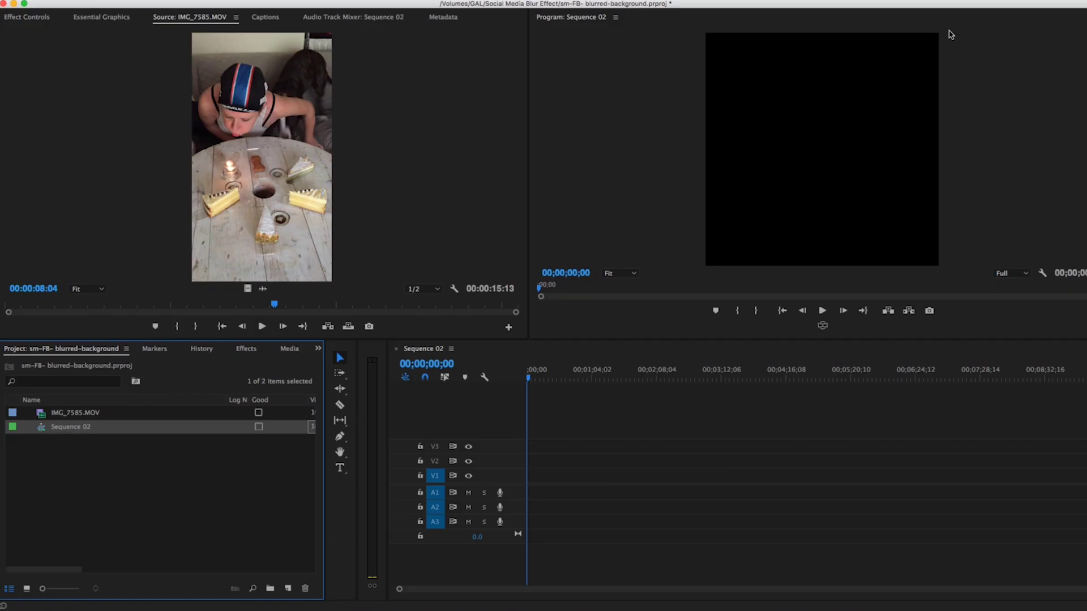
Step: Place IMG_7585.MOV at the start of Sequence 02, keeping the existing 1080x1080 settings
click(619, 74)
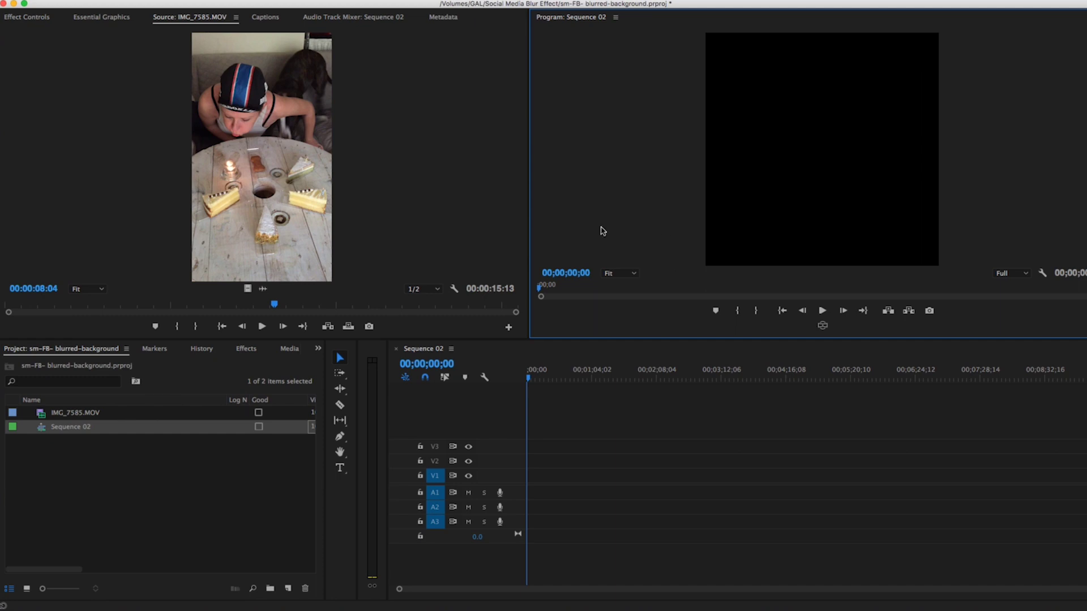
click(66, 417)
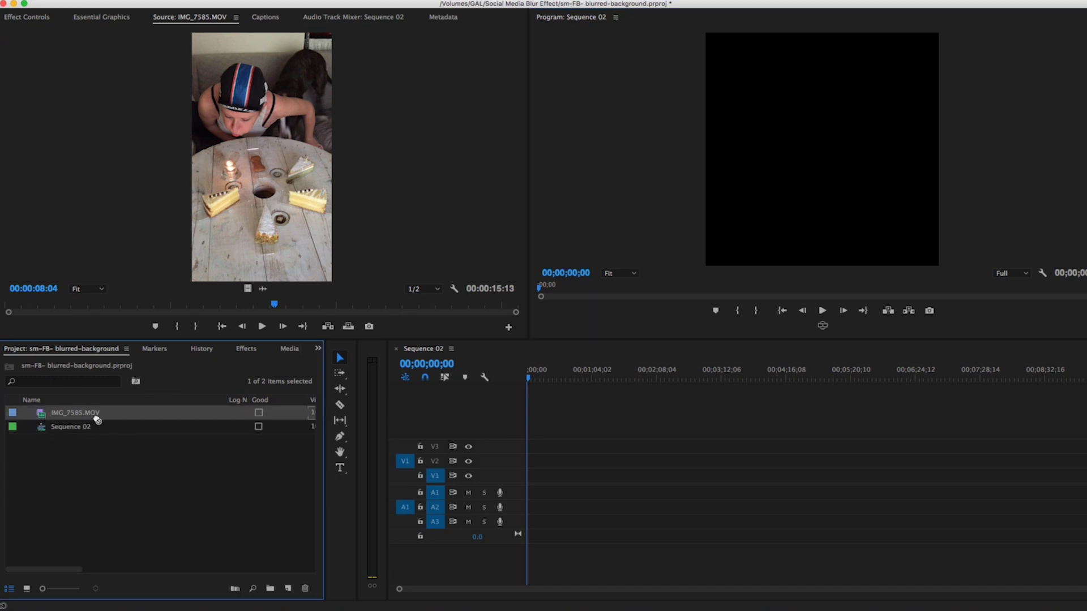
drag(97, 421, 530, 479)
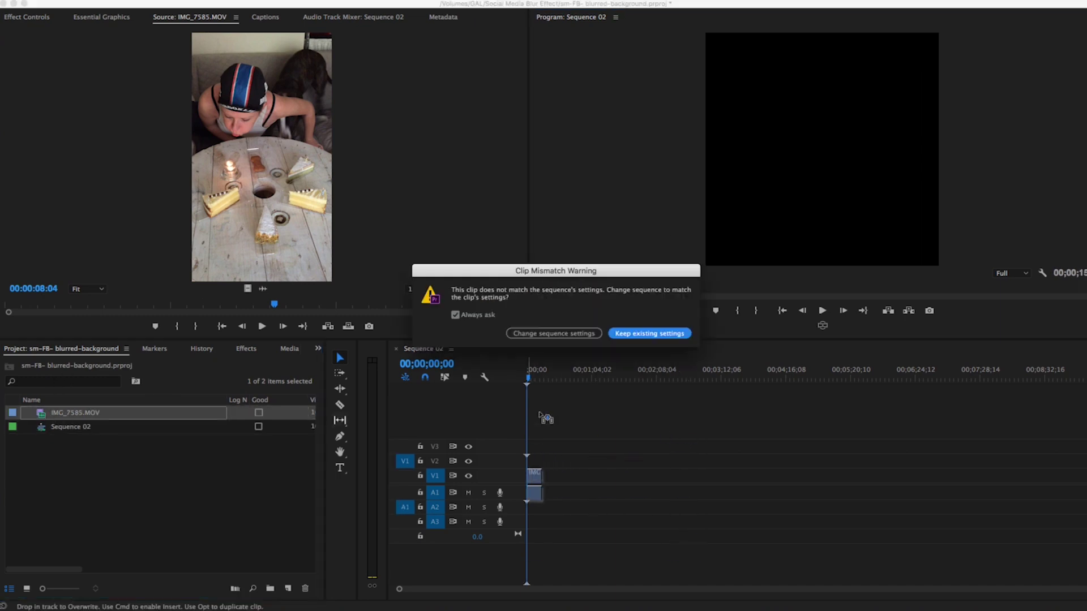
click(640, 336)
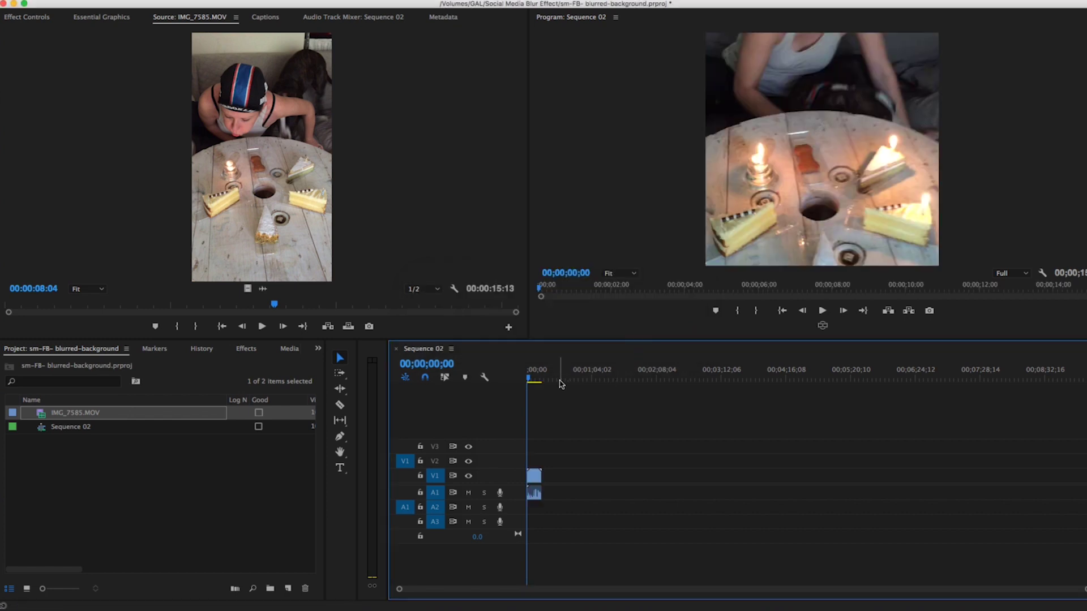
Step: Apply Scale to Frame Size so the whole vertical clip fits the square frame
click(535, 480)
right_click(534, 479)
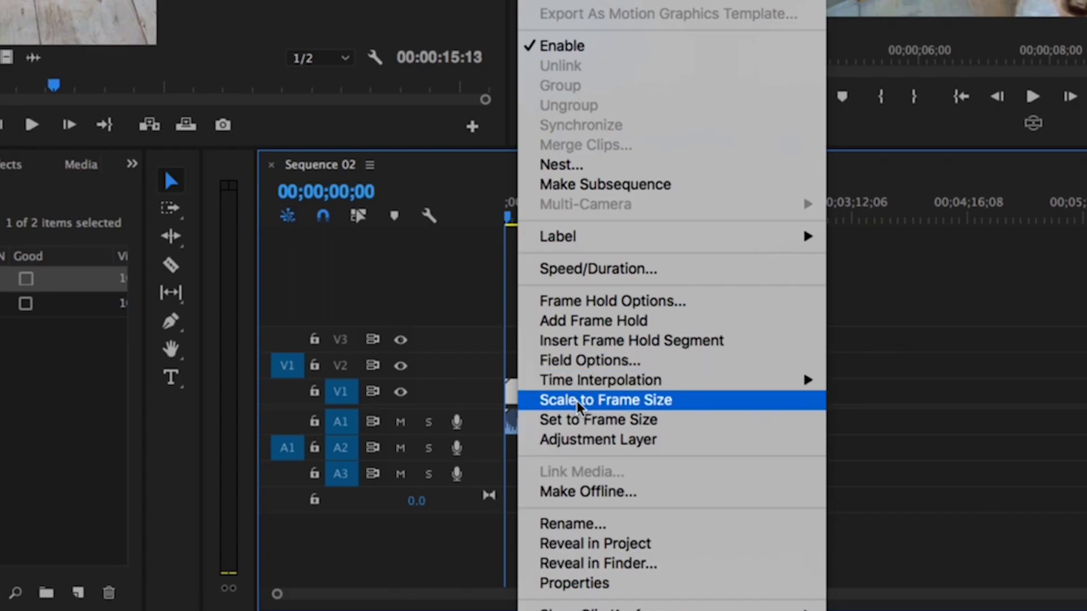
click(577, 401)
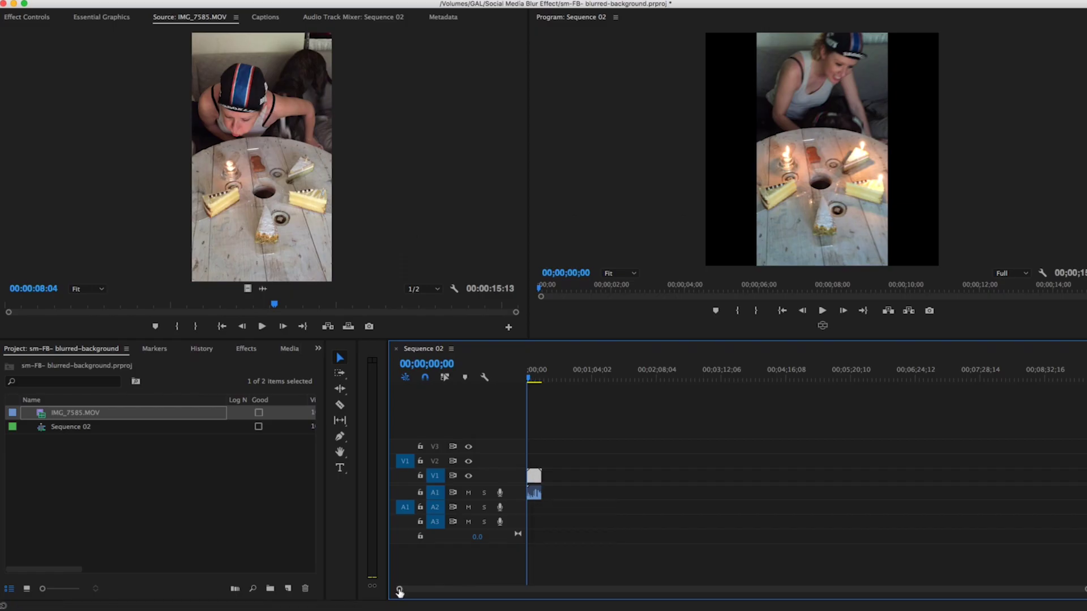
drag(399, 591, 653, 590)
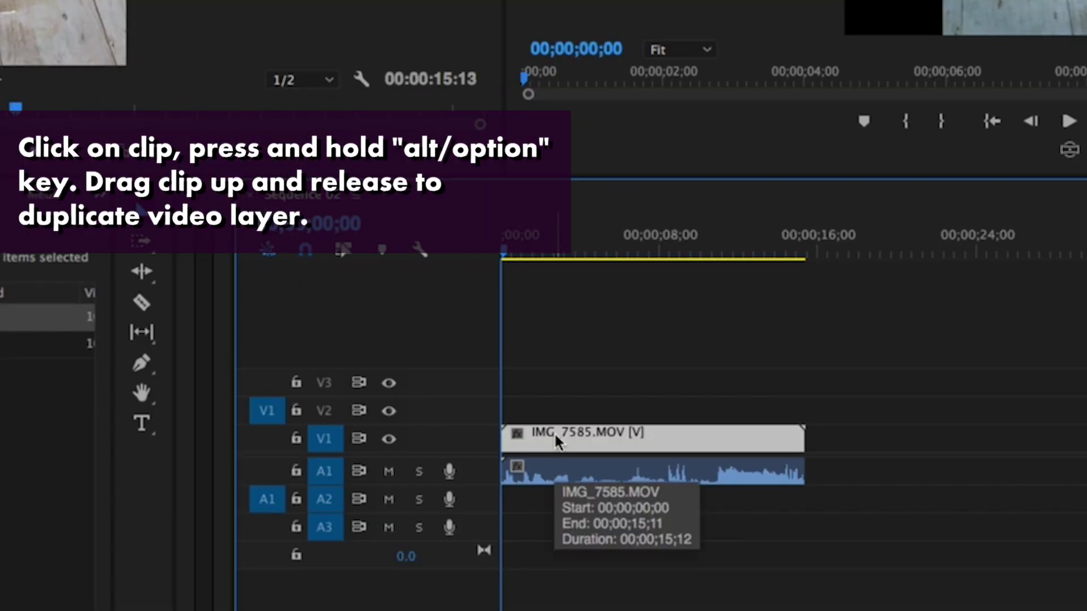
Step: Alt-drag the V1 clip up onto V2 to stack a duplicate of IMG_7585.MOV
drag(551, 433, 555, 403)
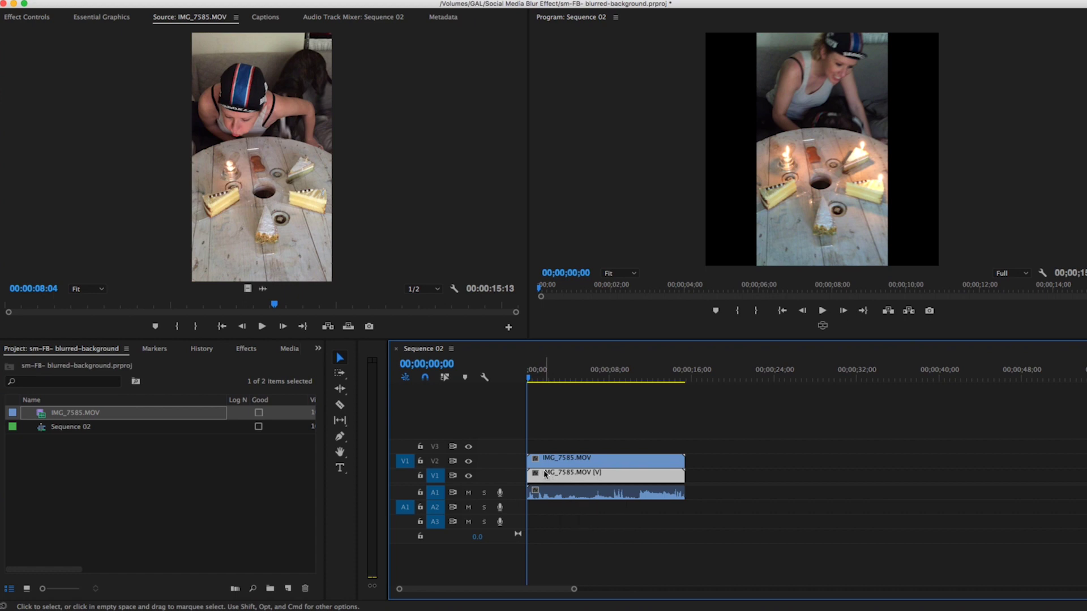
click(27, 17)
Step: Scale the V1 copy to 243 to fill the frame and apply Gaussian Blur to it
drag(171, 88, 233, 88)
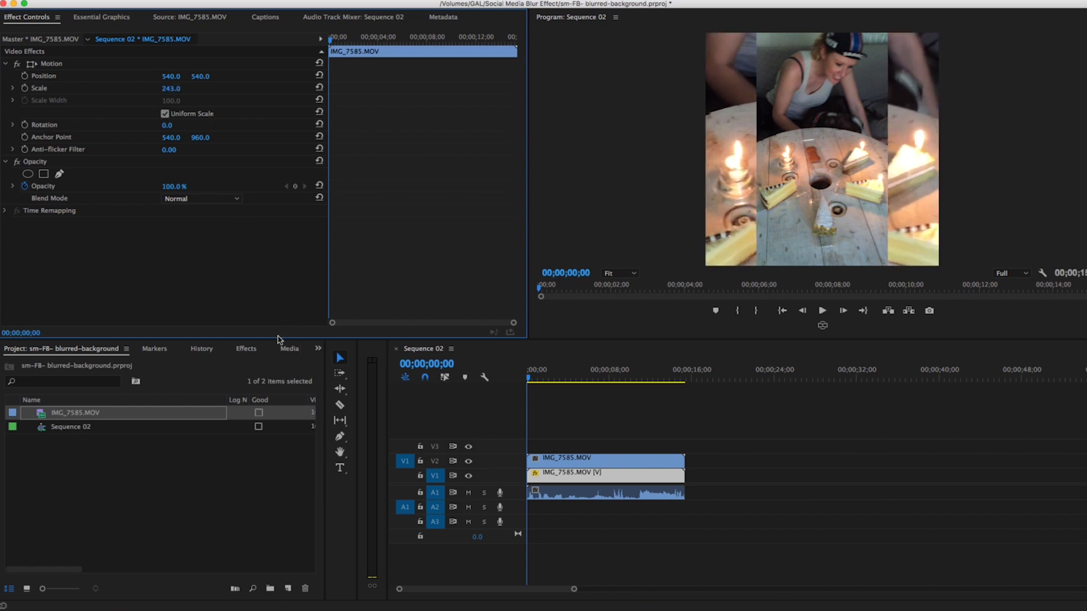
click(247, 350)
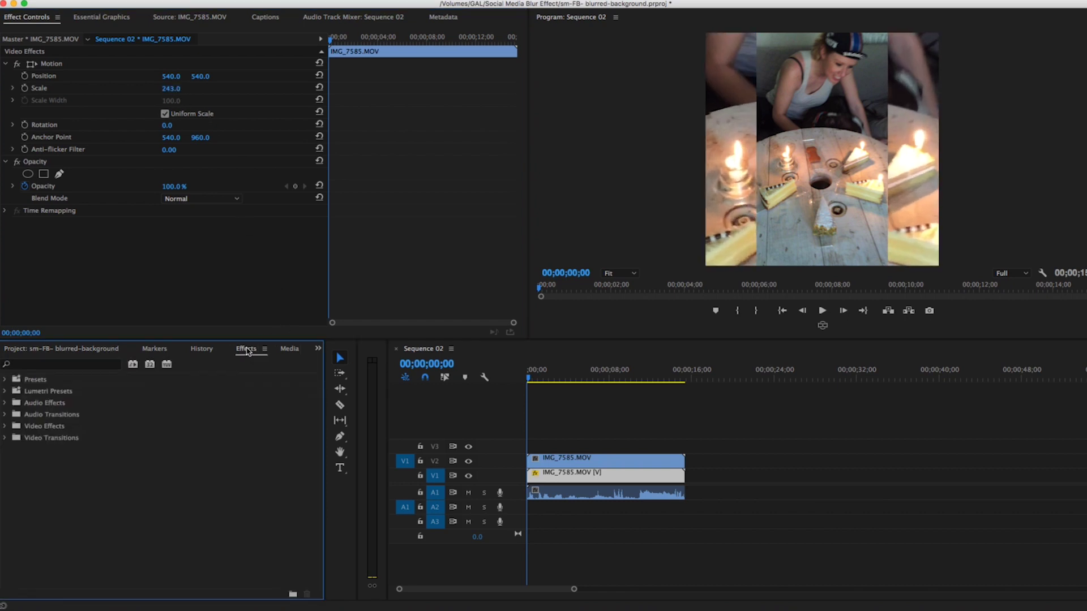
click(52, 365)
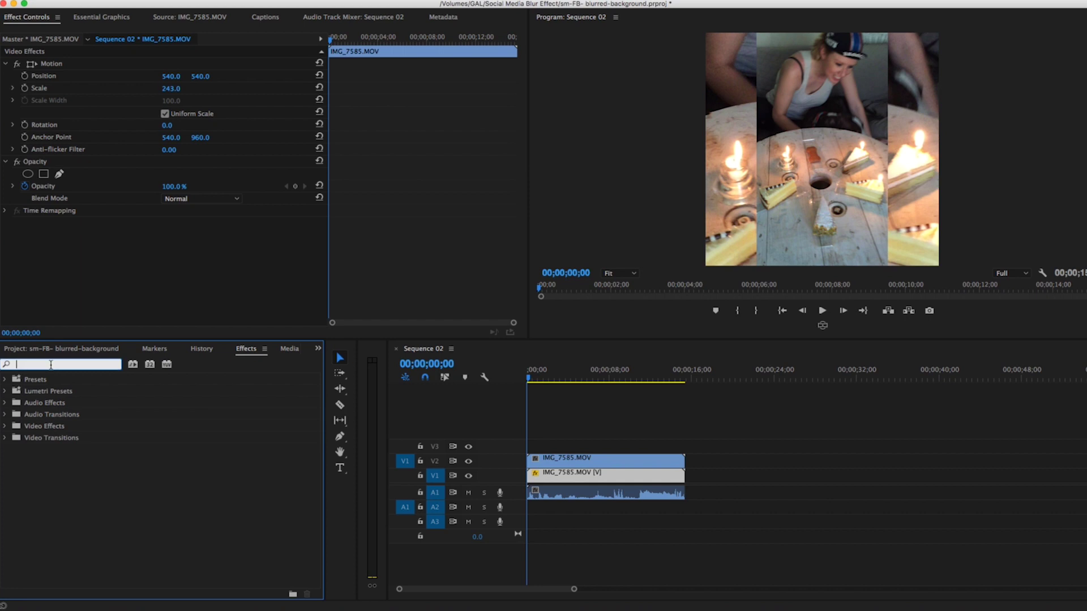
text(gau)
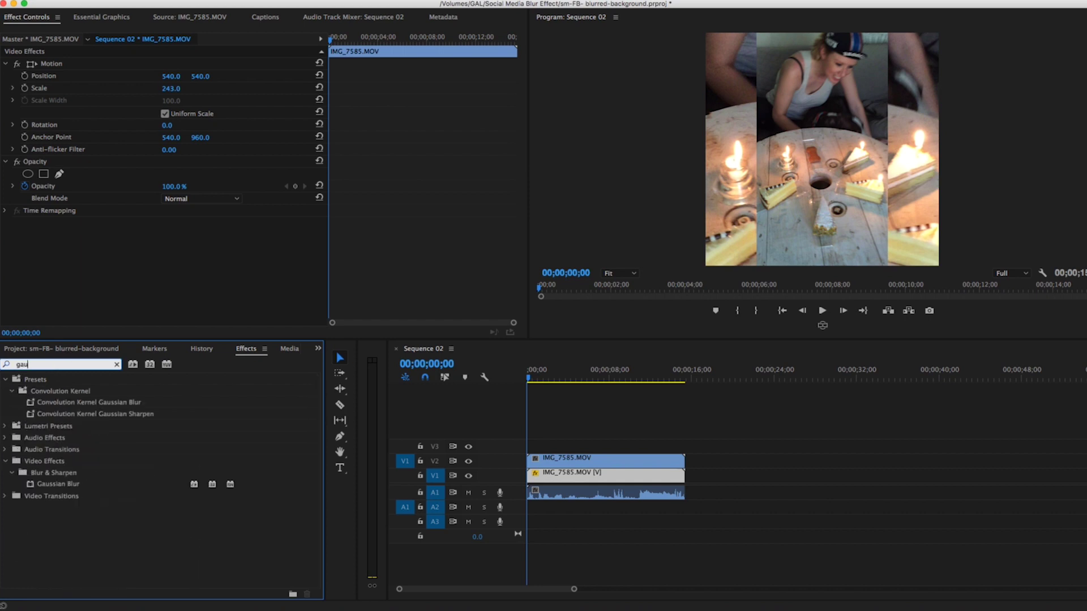
click(66, 486)
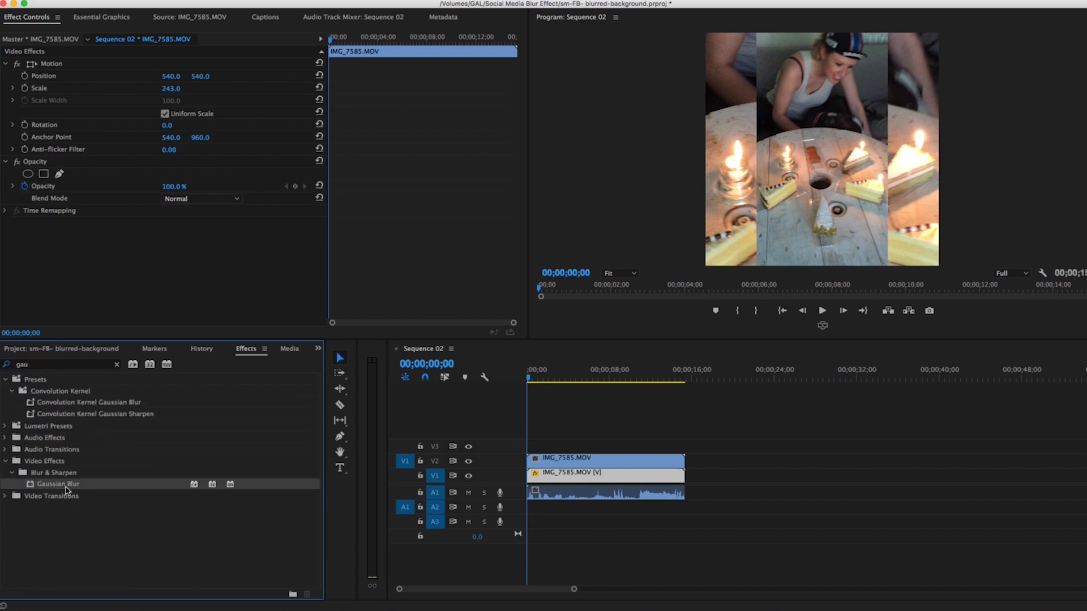
drag(379, 497, 563, 475)
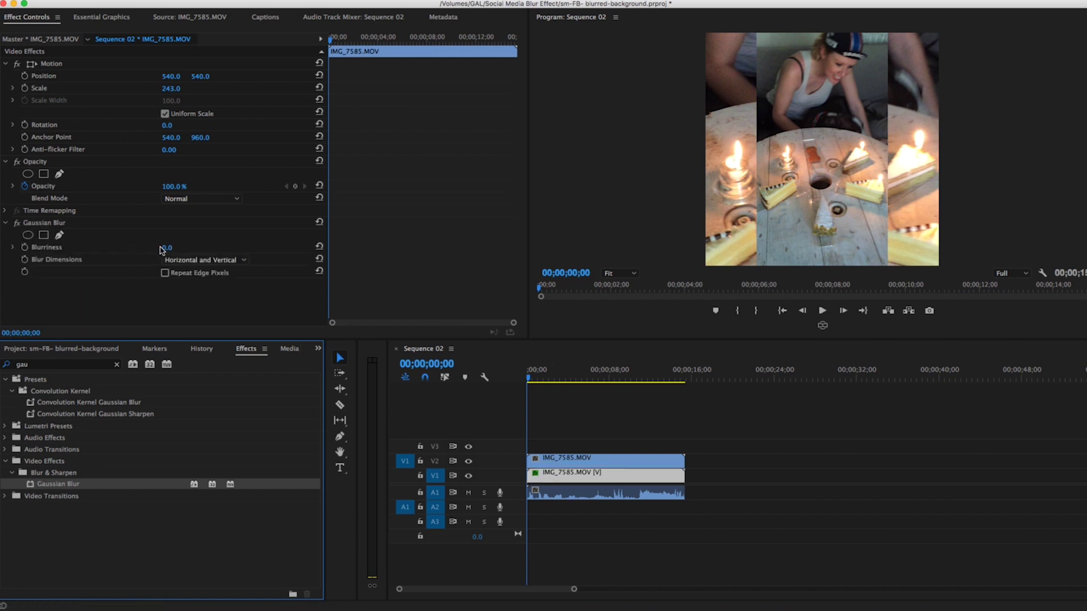
Step: Set Gaussian Blur Blurriness to about 119 and preview the sequence
drag(164, 250, 233, 250)
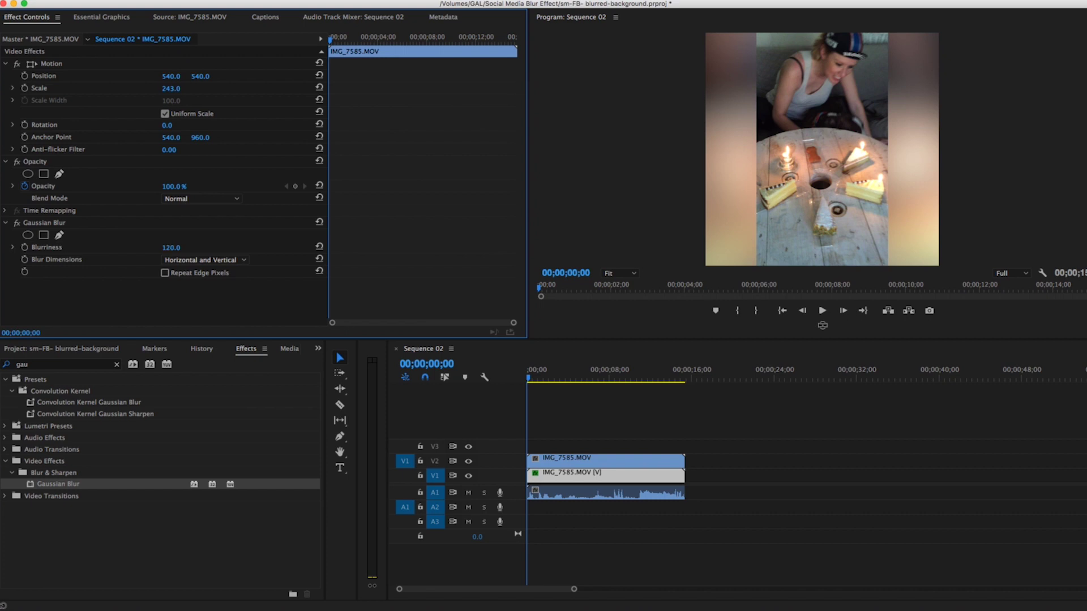
click(532, 377)
key(space)
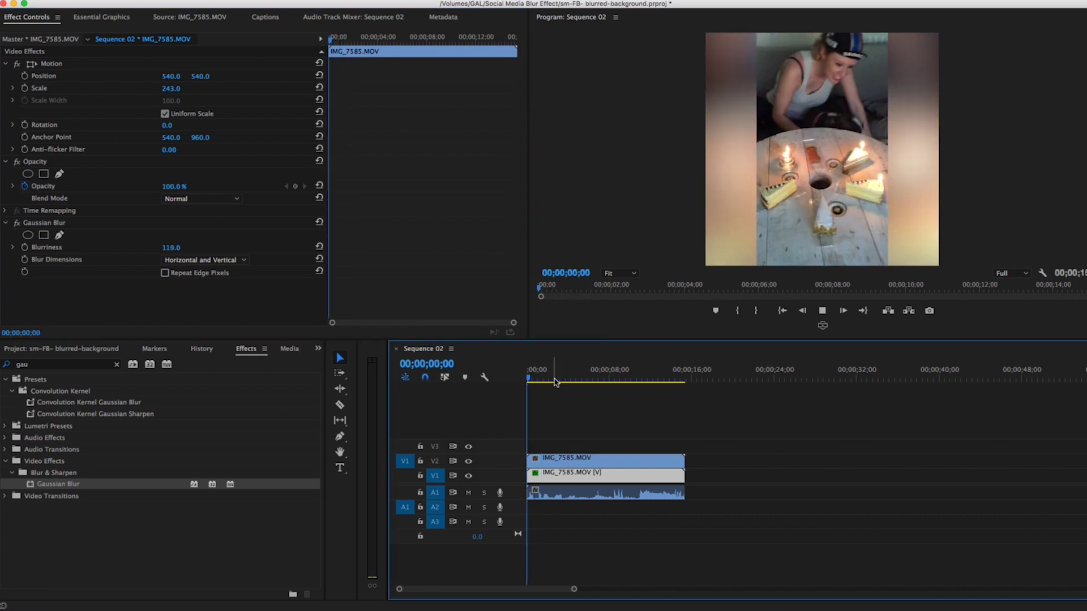
key(space)
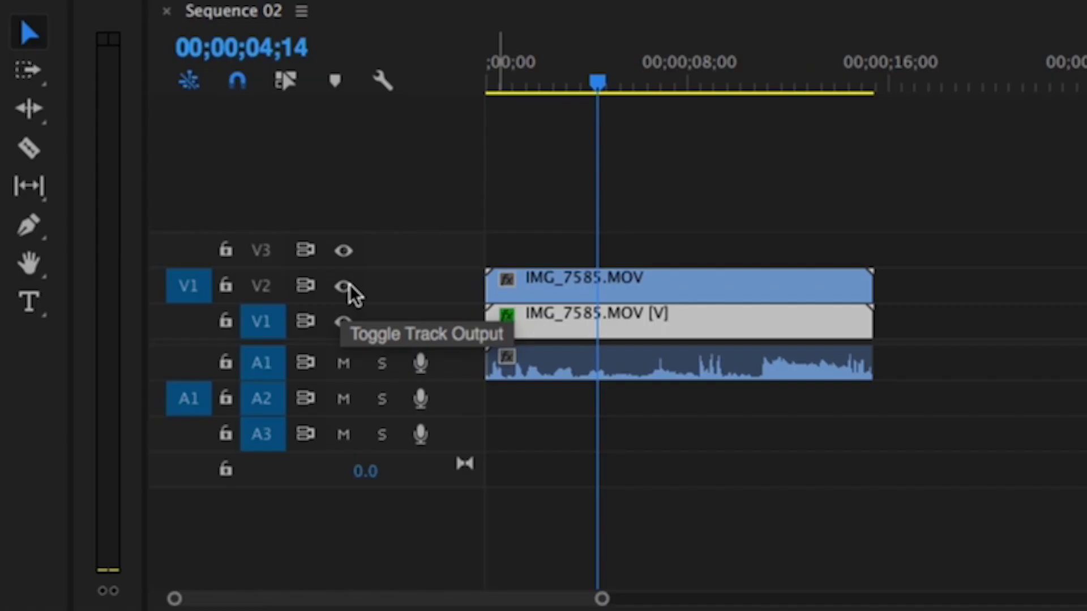
Step: With V2 hidden, export the blurred frame as background.png into the project, then show V2 again
click(343, 286)
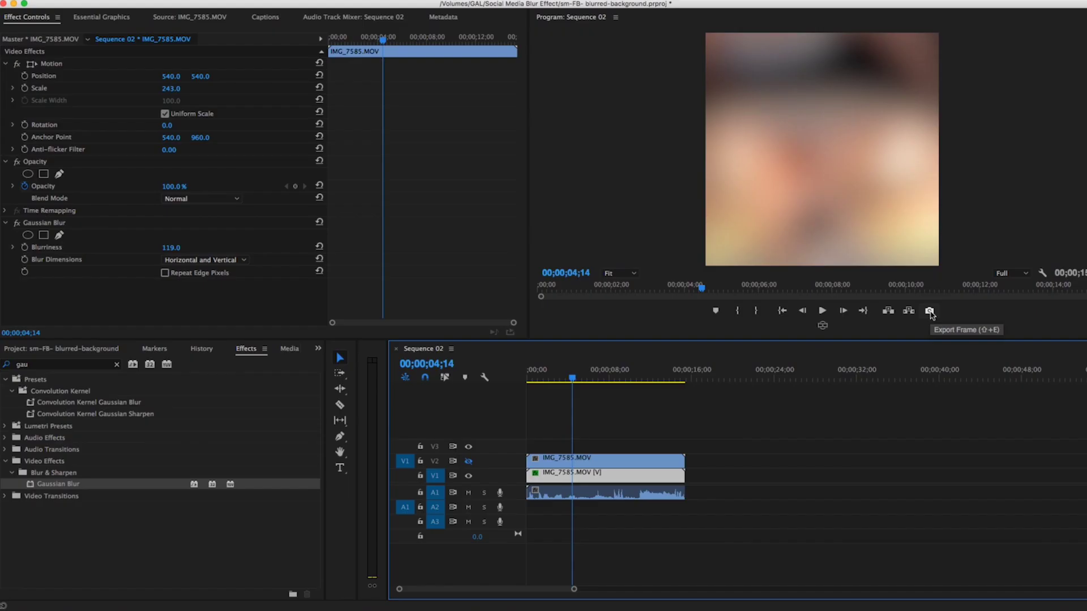
click(795, 325)
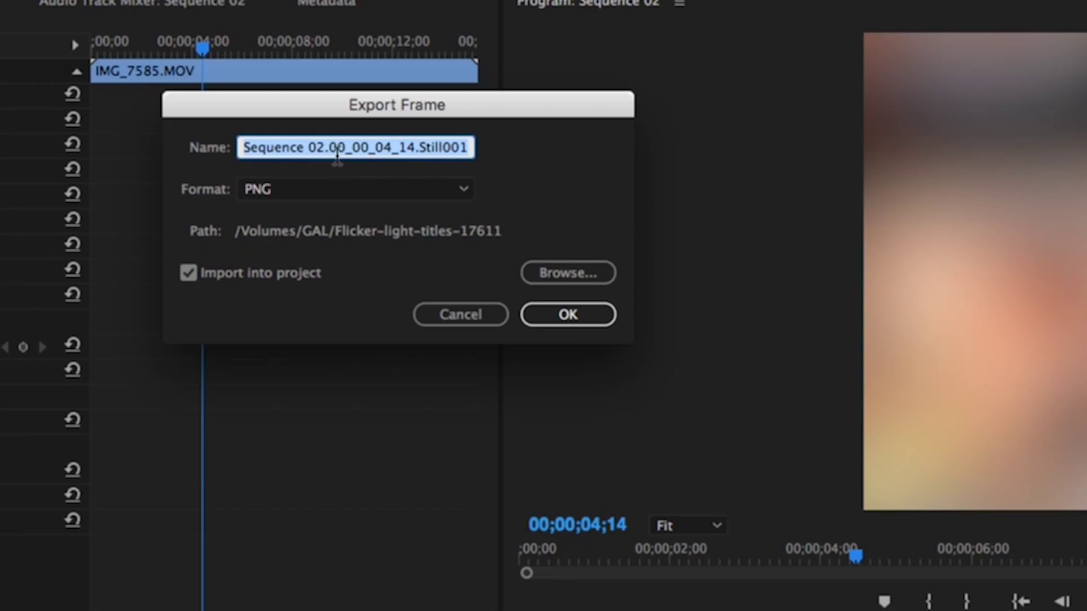
text(background)
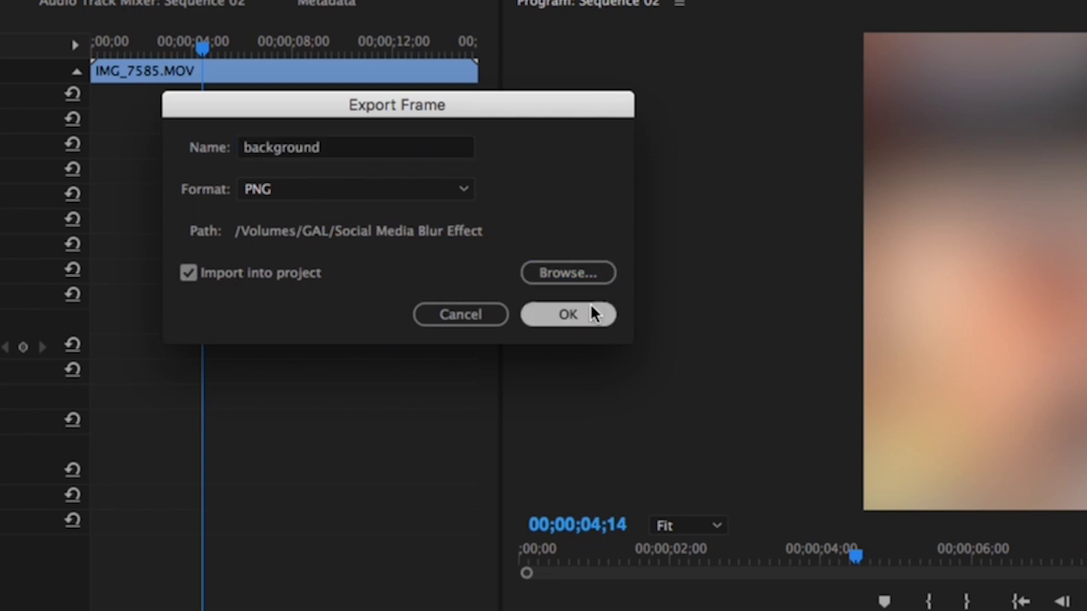
click(590, 309)
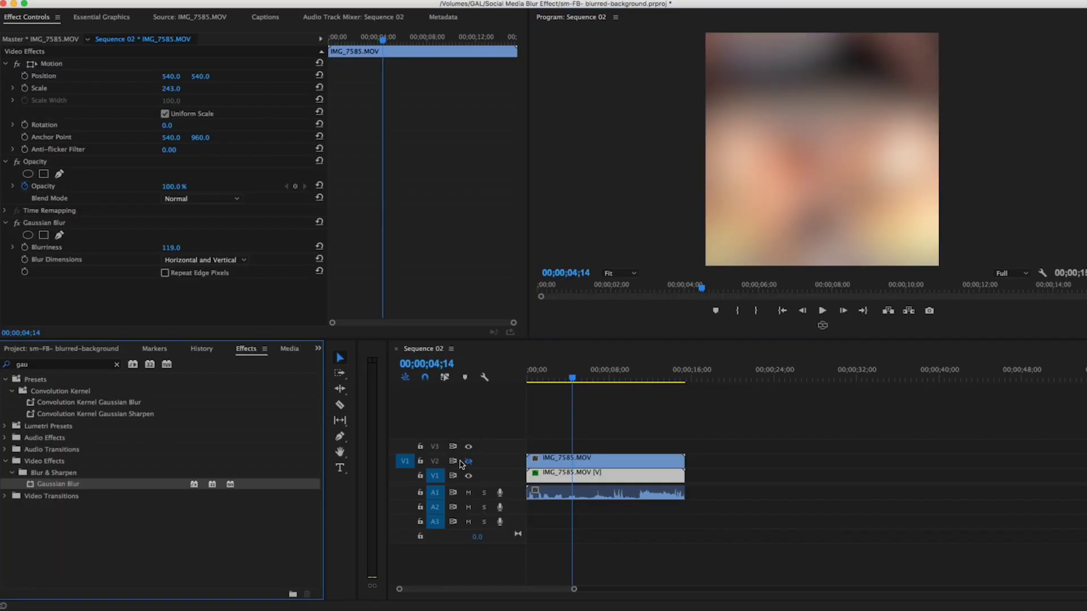
click(469, 462)
click(85, 349)
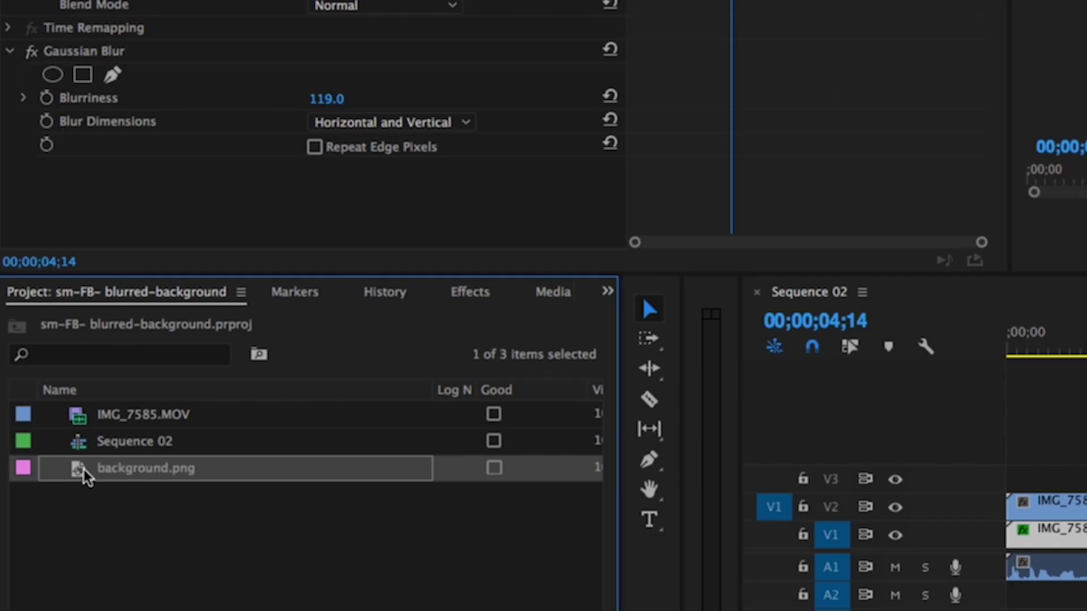
Step: Replace the blurred V1 clip with the background.png still and play from the start
click(1055, 540)
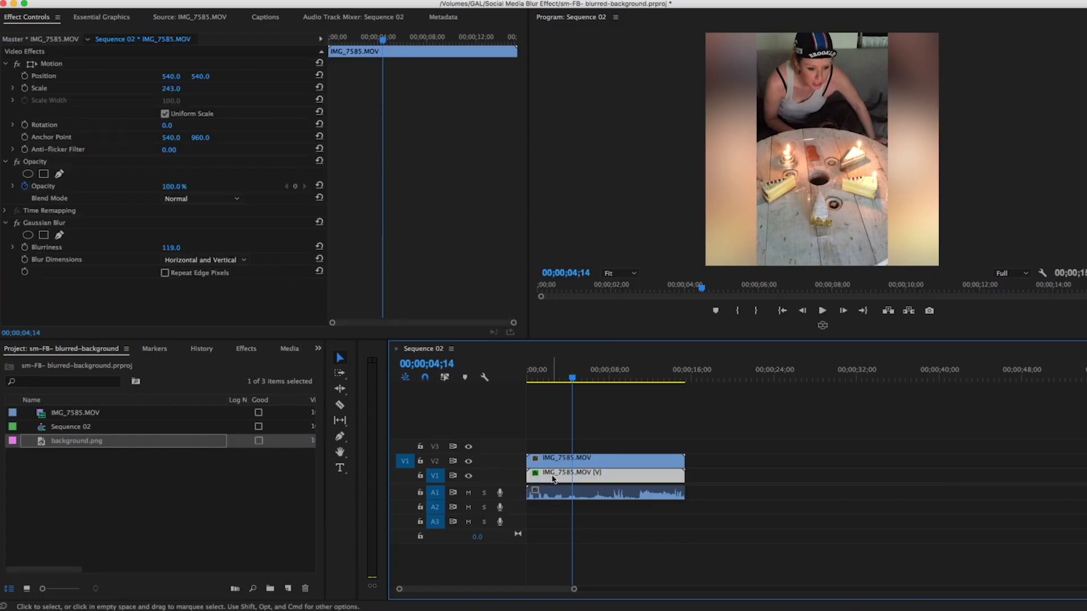
key(Delete)
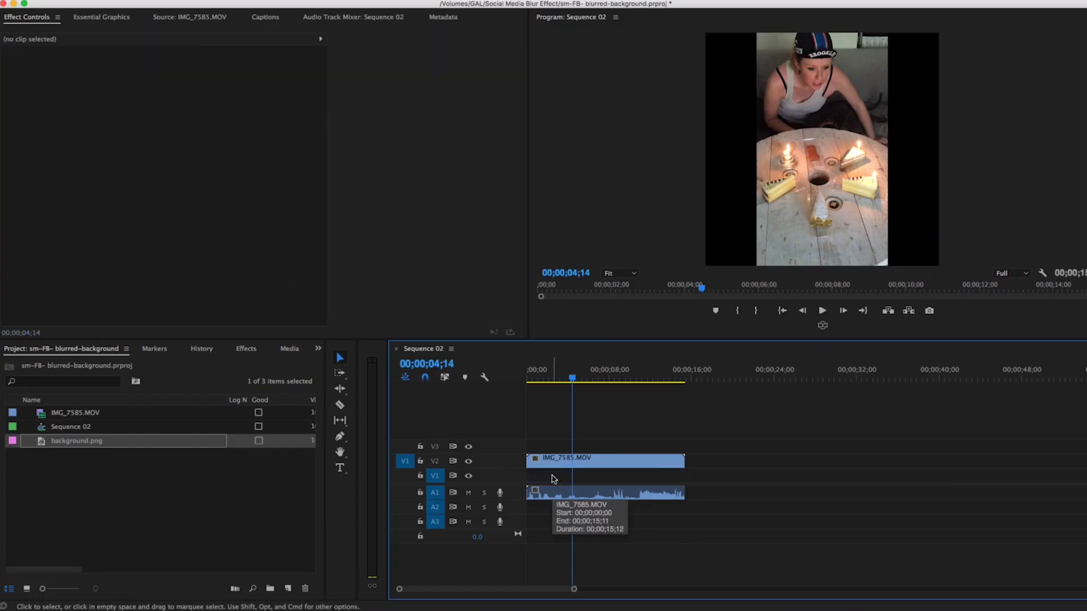
drag(45, 443, 684, 474)
drag(548, 384, 516, 379)
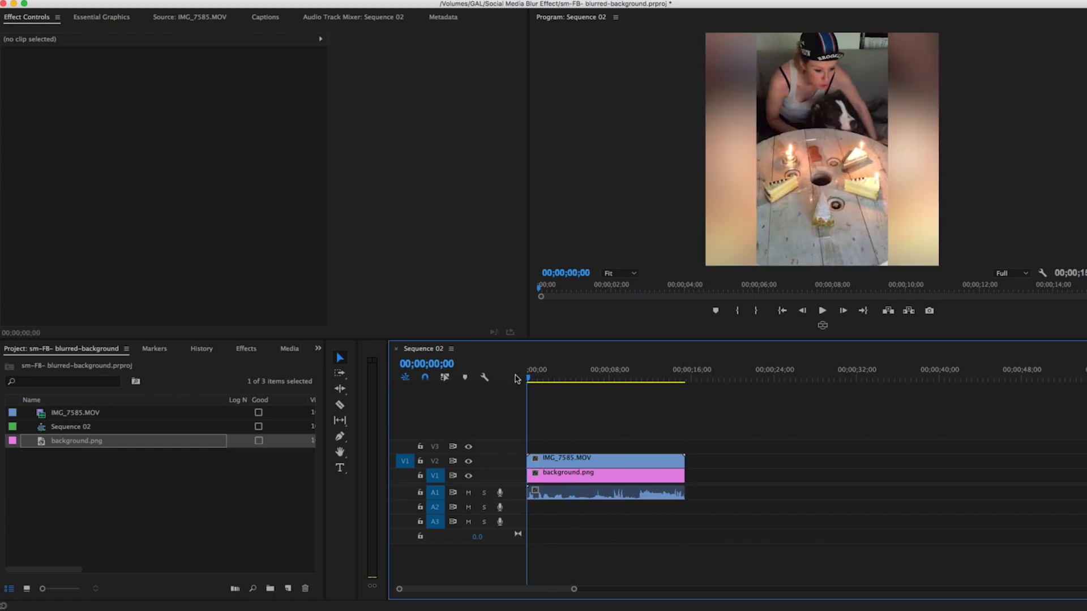
key(space)
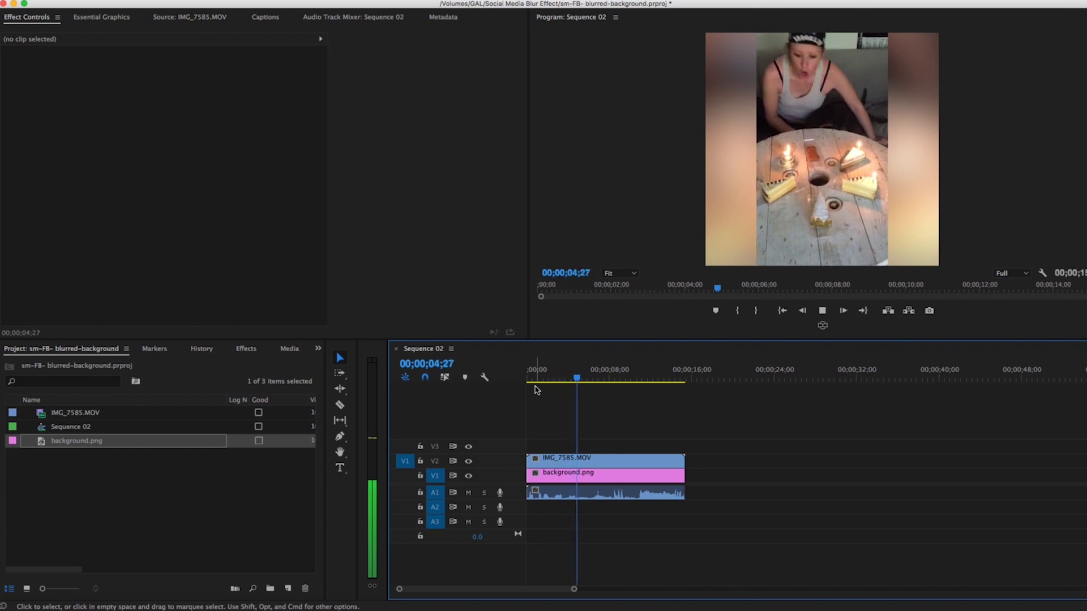
key(space)
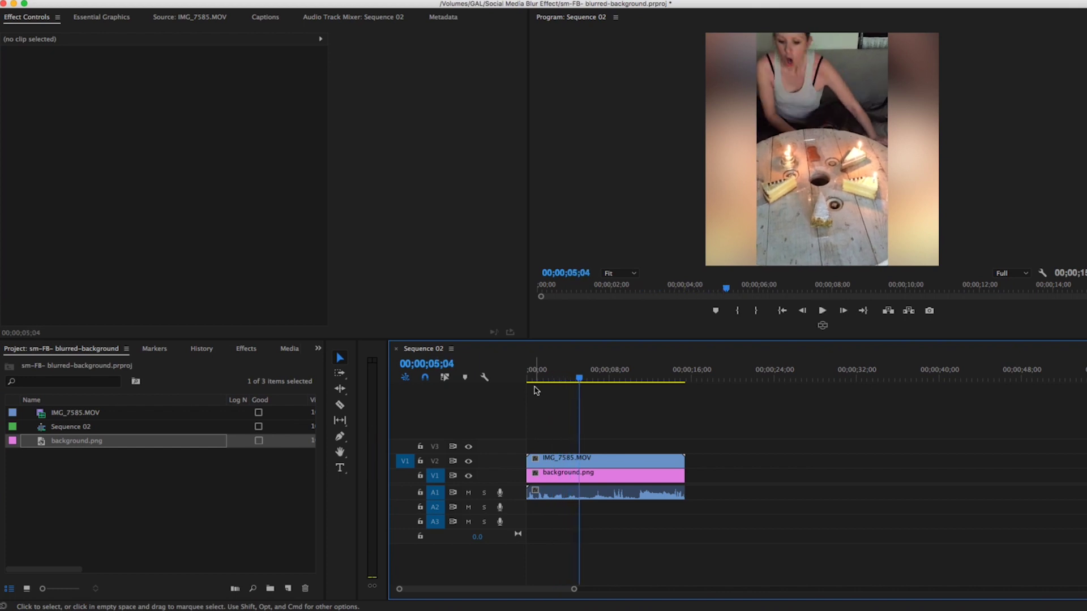